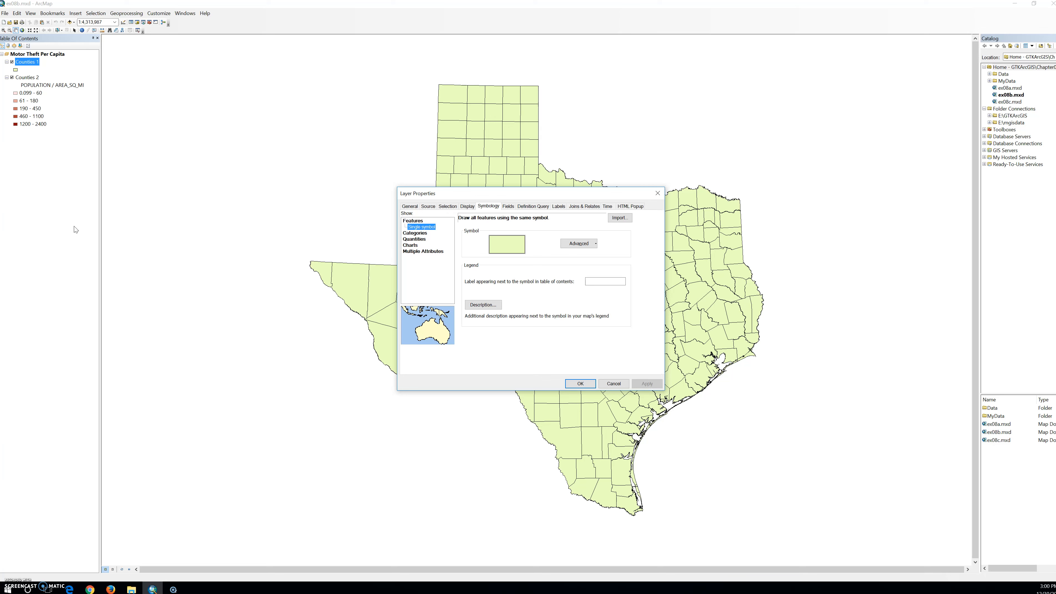
Symbolize the Counties 1 layer by dot density using the MVTHEFT02 field.
left_click(423, 239)
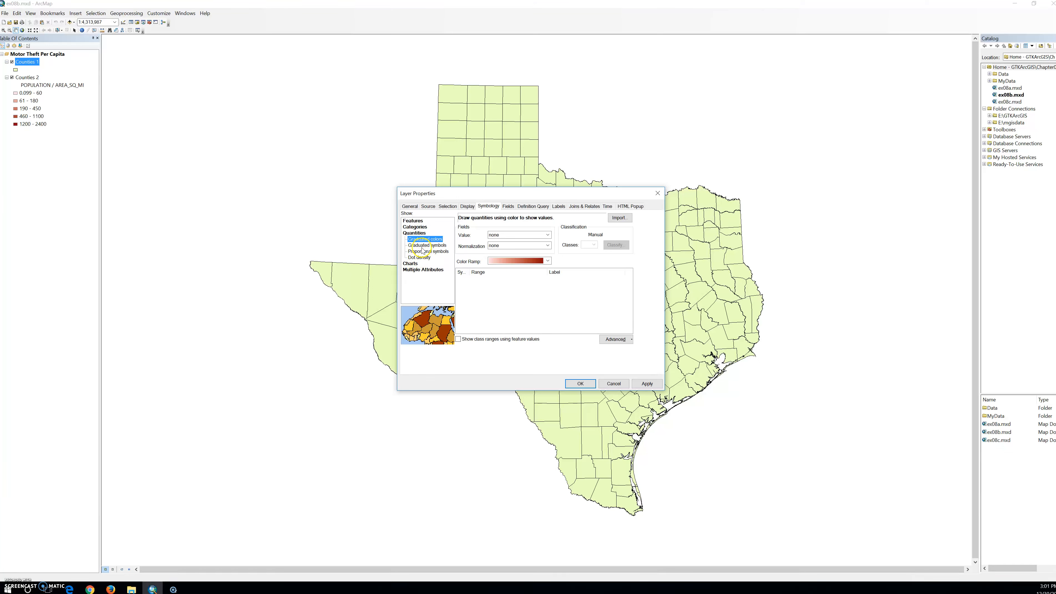
left_click(419, 257)
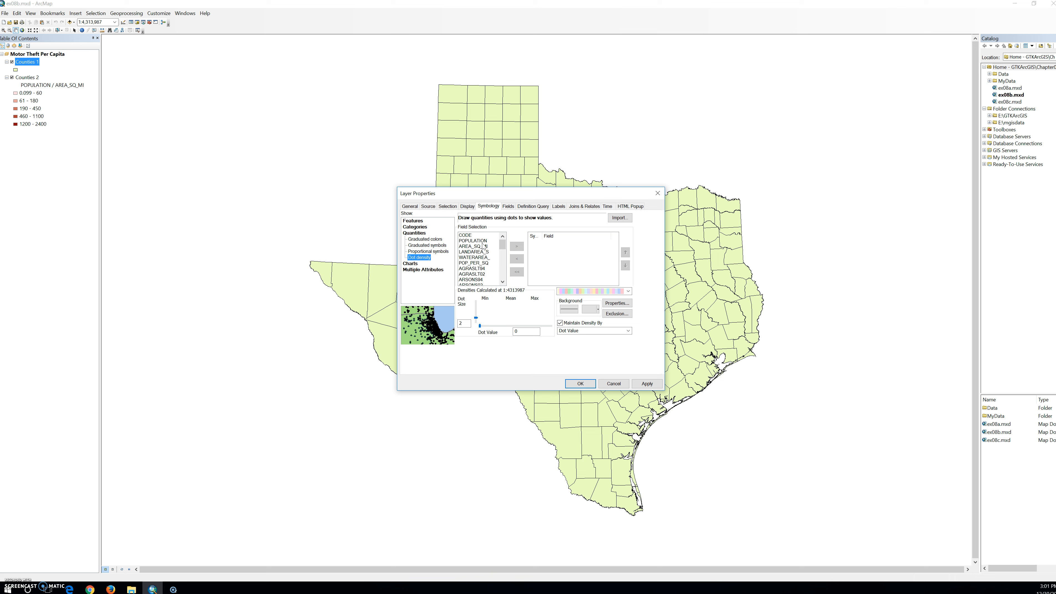
left_click(502, 281)
left_click(502, 282)
left_click(502, 281)
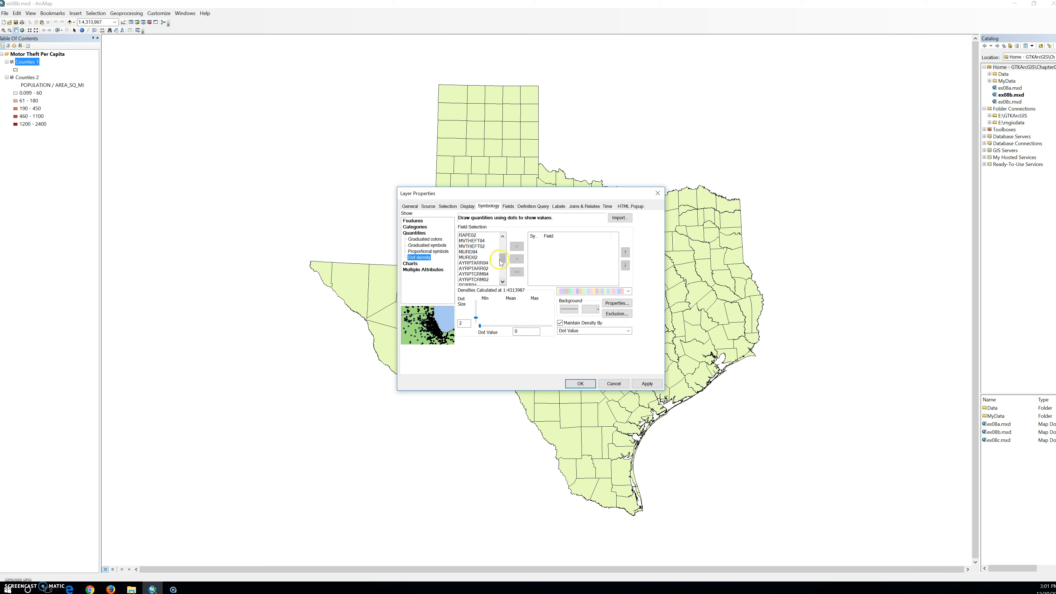
left_click(476, 246)
left_click(516, 247)
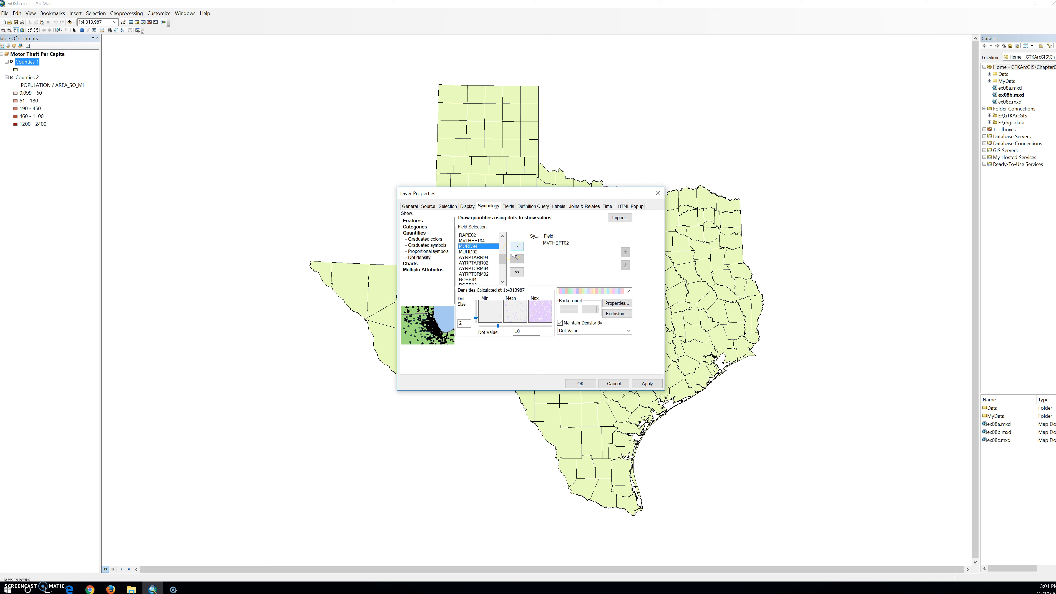
Keep only MVTHEFT02 as the dot density field and widen the Symbol column of the field list.
left_click(513, 249)
left_click(517, 259)
left_click_drag(542, 236, 569, 232)
left_click(553, 243)
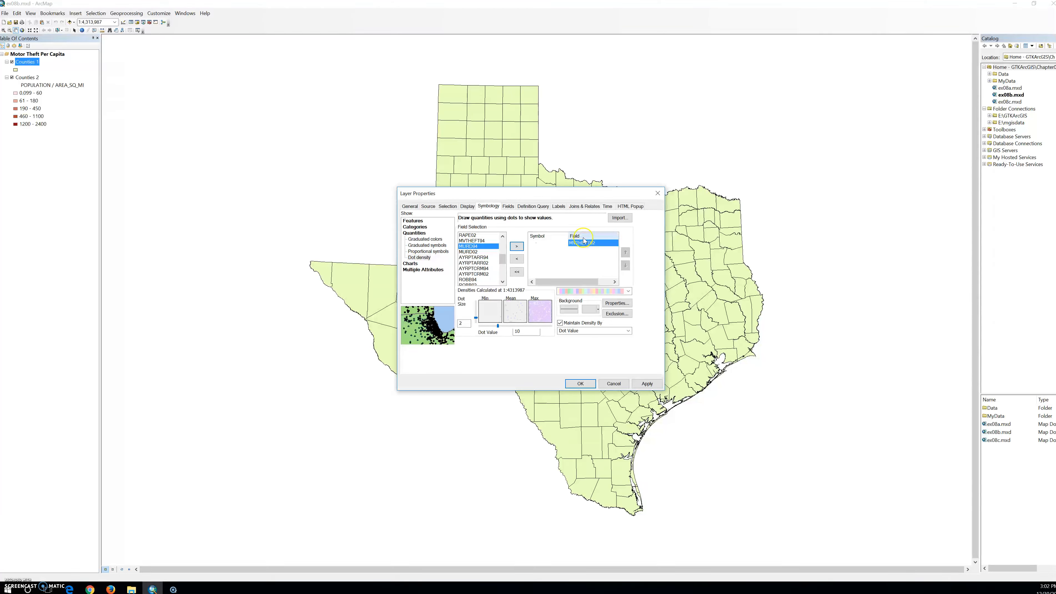
Add the AYRPTARR94 and MURD02 fields to the dot density list, and remove both again.
left_click(473, 257)
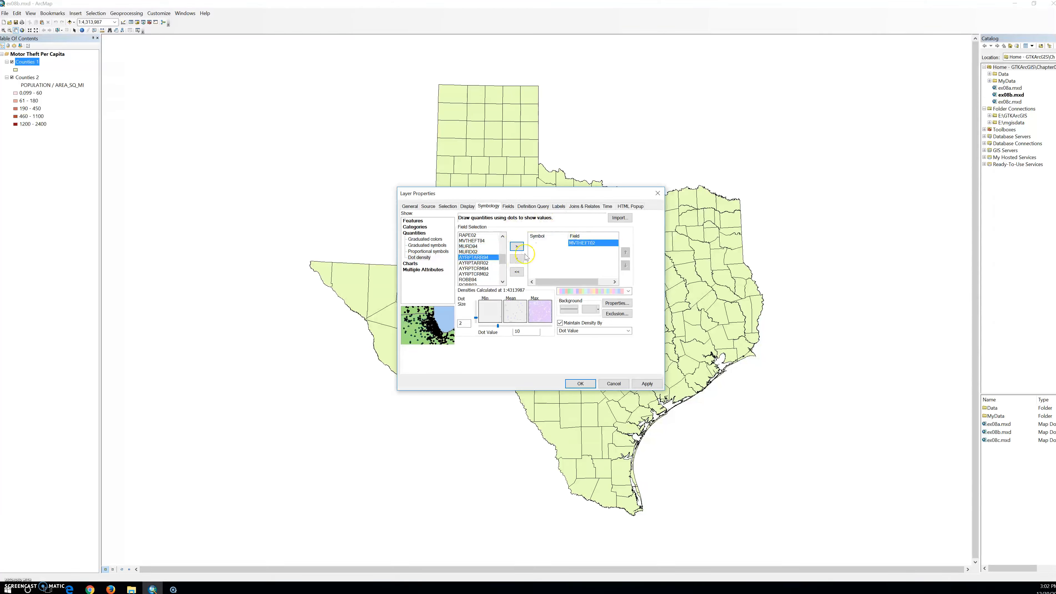
left_click(518, 247)
left_click(473, 252)
left_click(519, 247)
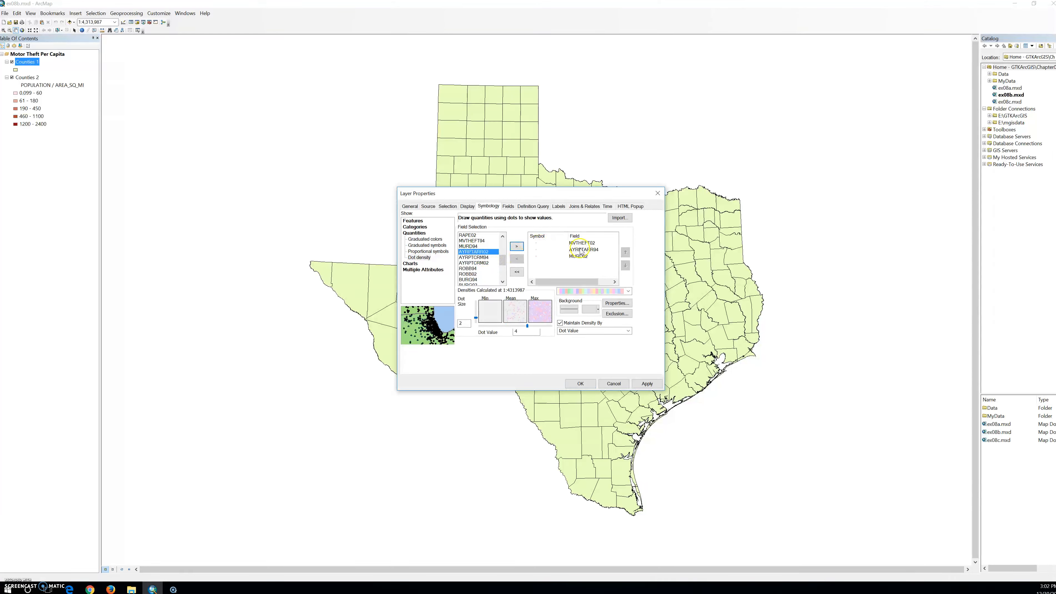
left_click(580, 249)
left_click(517, 260)
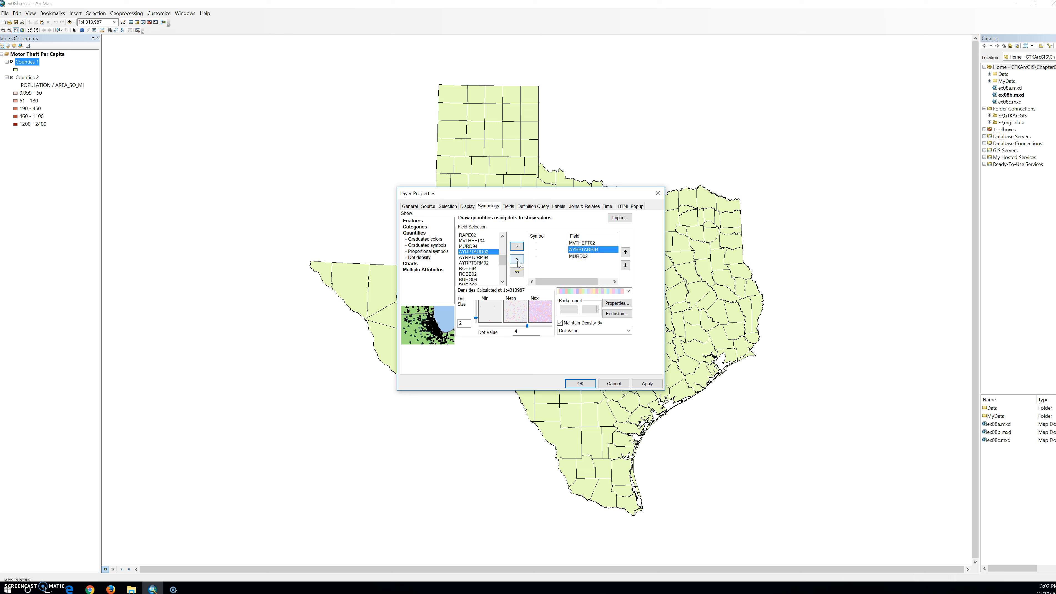
left_click(518, 261)
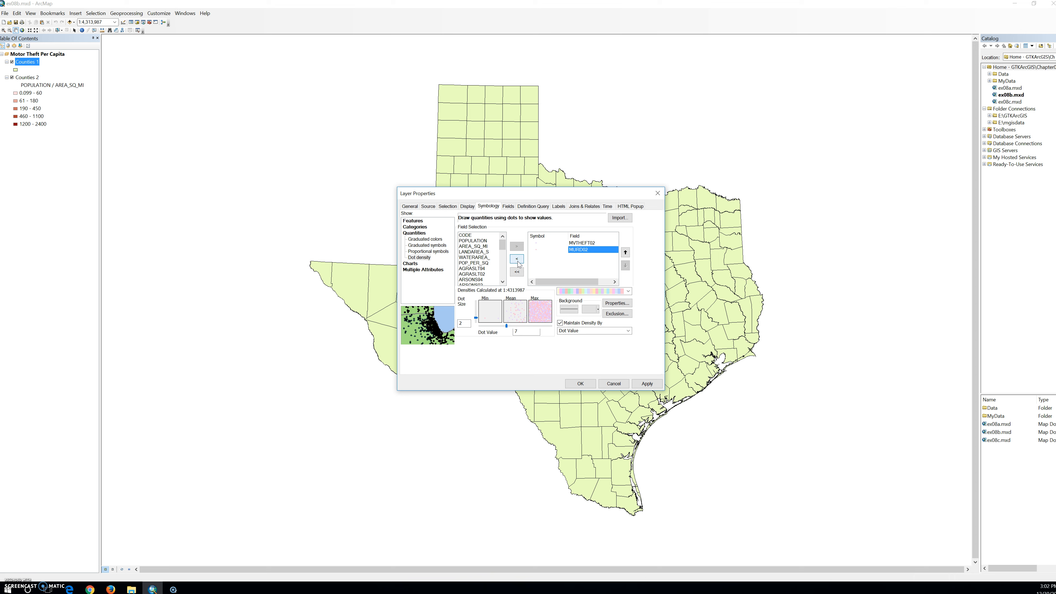
left_click(520, 262)
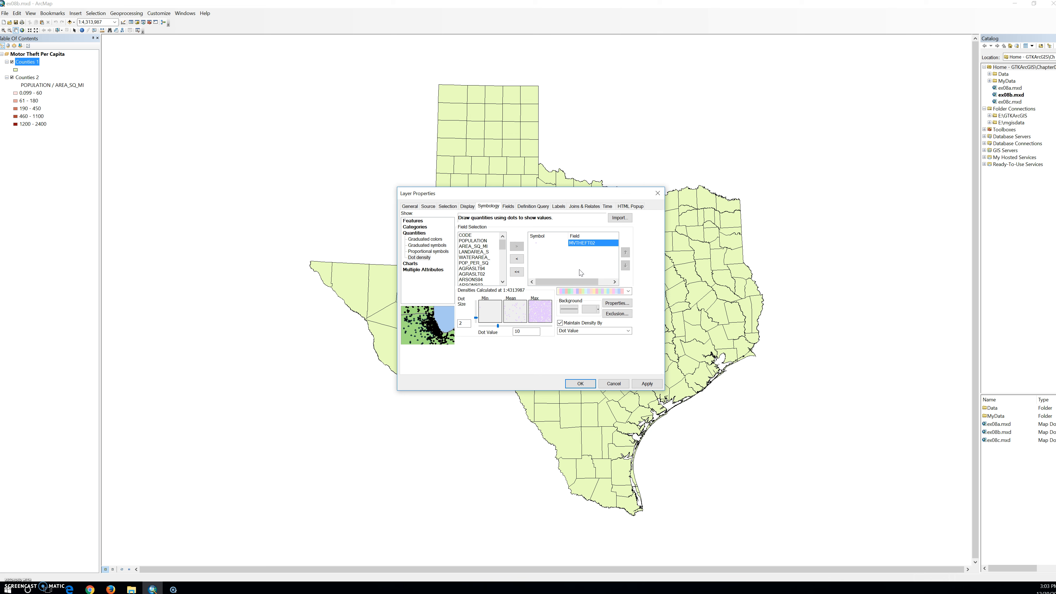
Set the color of the MVTHEFT02 dot symbol to black.
left_click(535, 244)
left_click(536, 242)
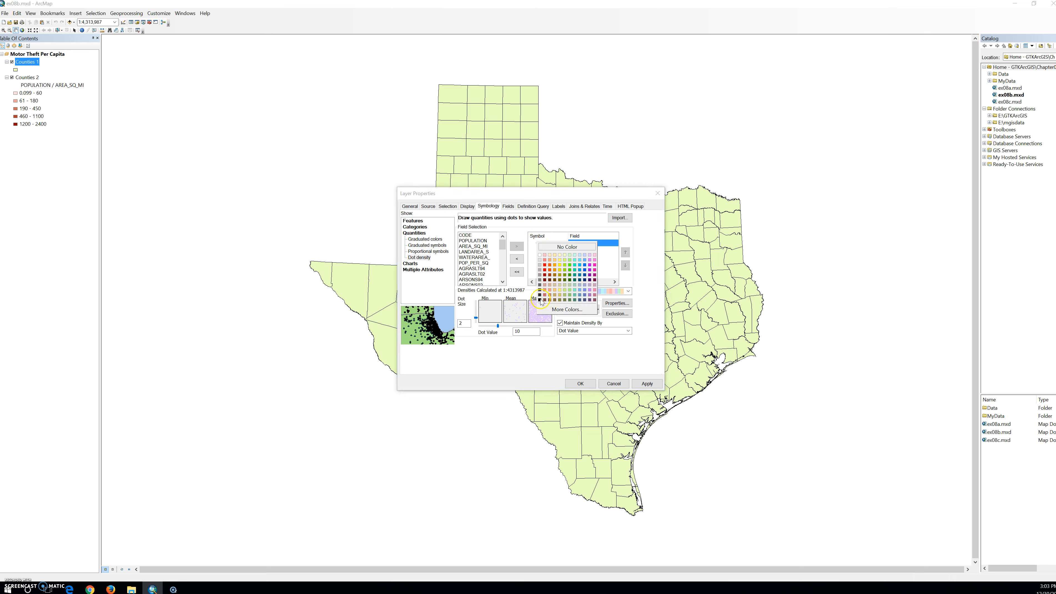
left_click(540, 299)
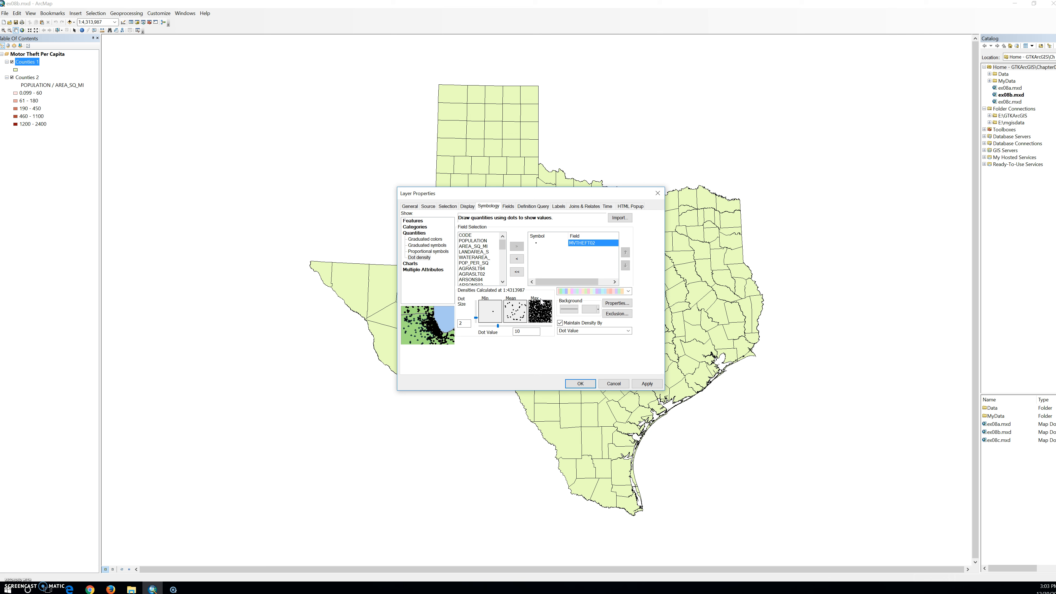
Review the symbol and color options available for the MVTHEFT02 dot.
right_click(535, 239)
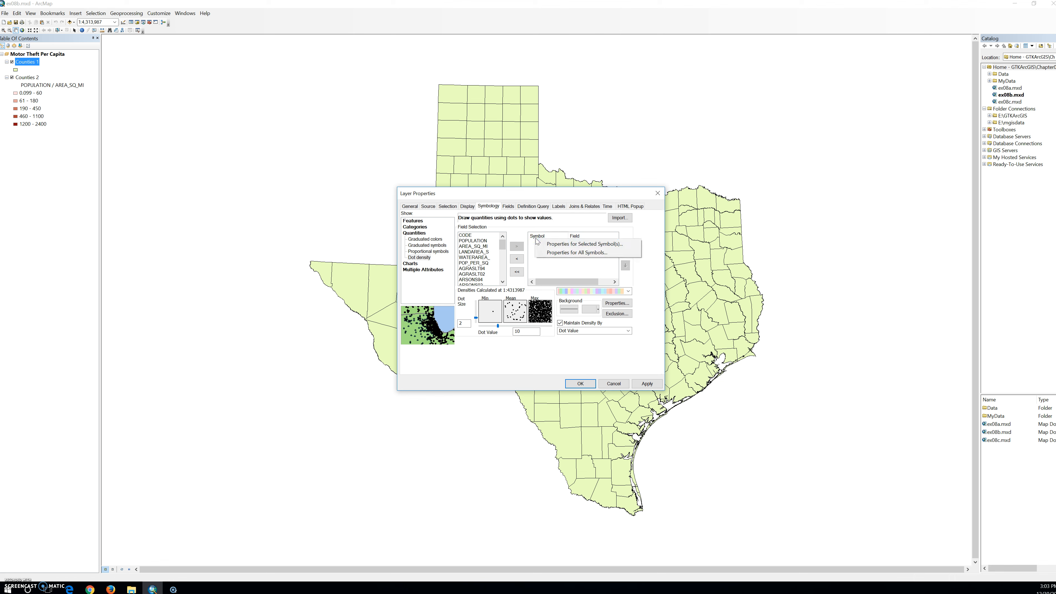
left_click(553, 245)
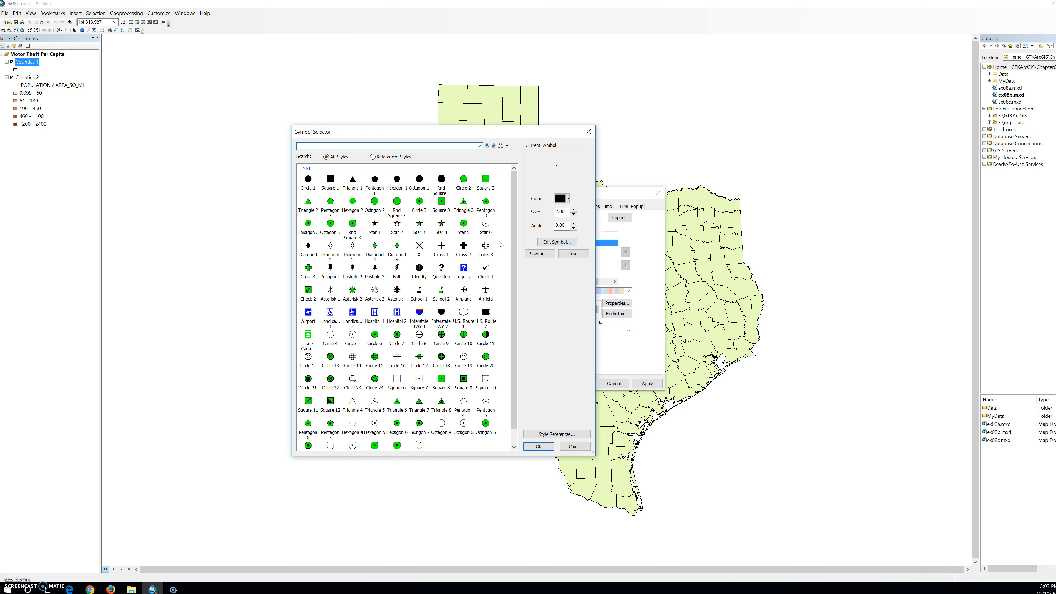
left_click(321, 139)
left_click(569, 200)
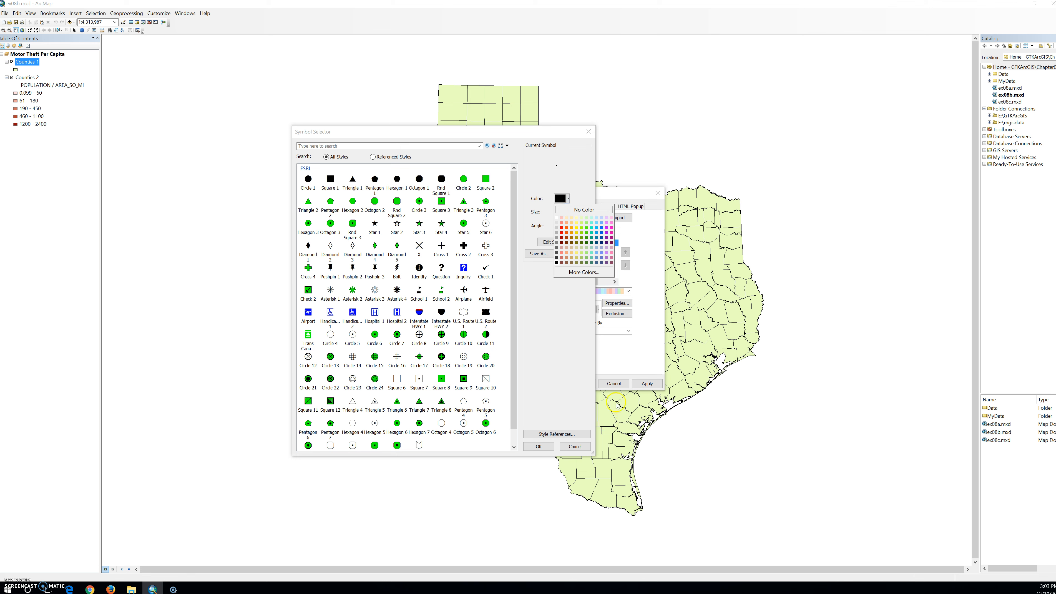
left_click(539, 447)
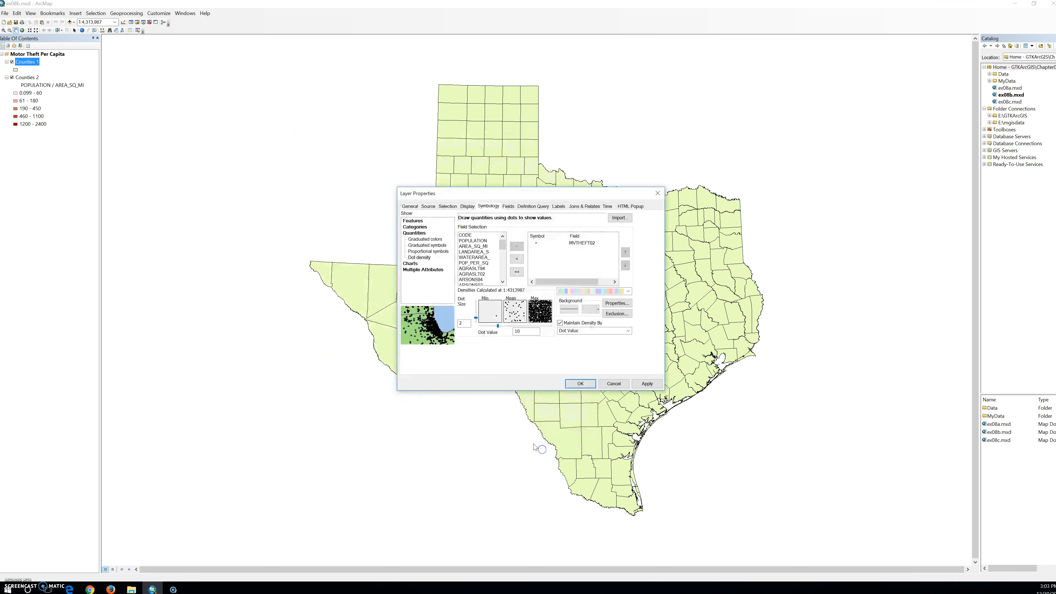
Set the dot density background outline to No Color and apply the symbology to the map.
left_click(491, 318)
left_click(569, 309)
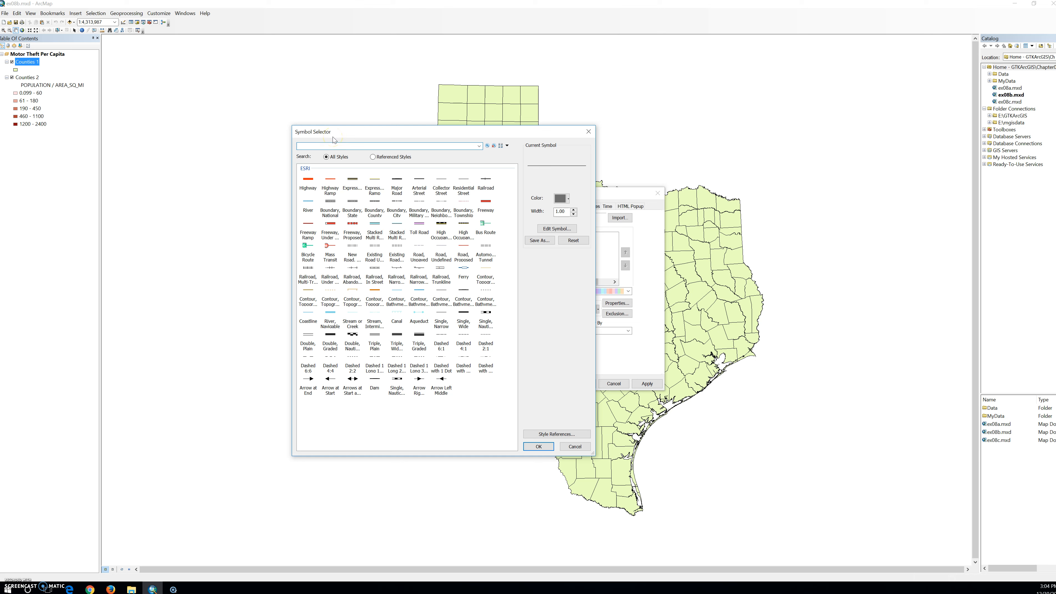
left_click(569, 199)
left_click(570, 208)
left_click(570, 207)
left_click(534, 448)
left_click(647, 383)
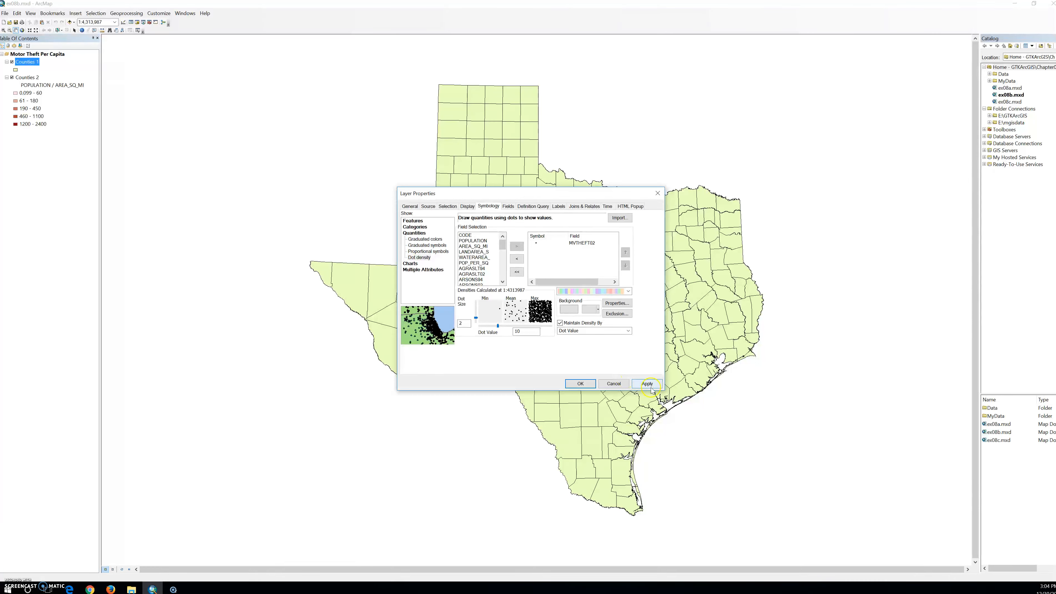
Set the dot value to 100, apply it to the map and finish editing the layer properties.
left_click_drag(540, 197, 268, 81)
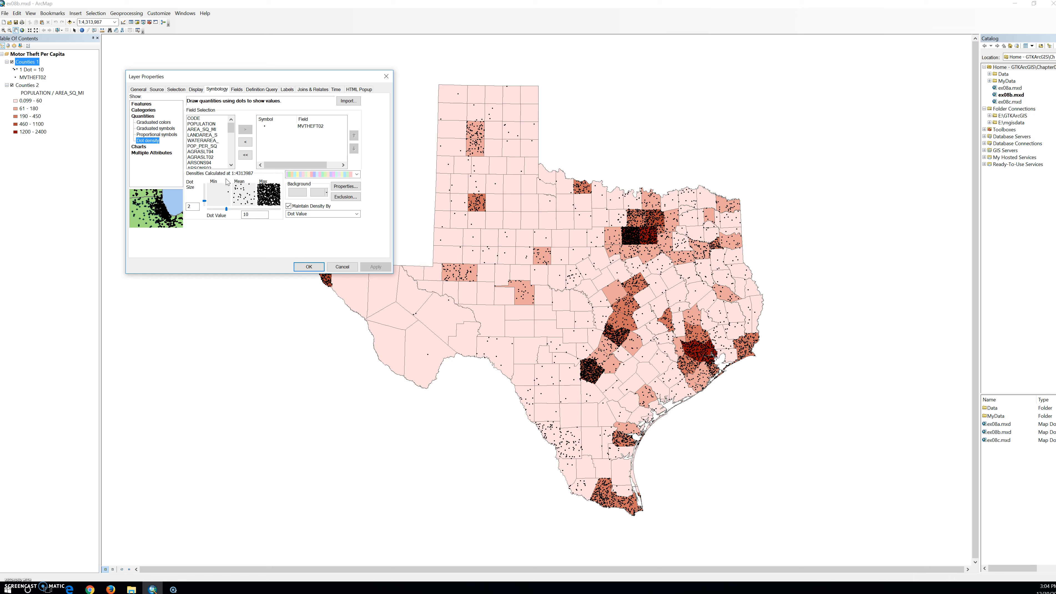
left_click(223, 209)
left_click_drag(223, 209, 217, 209)
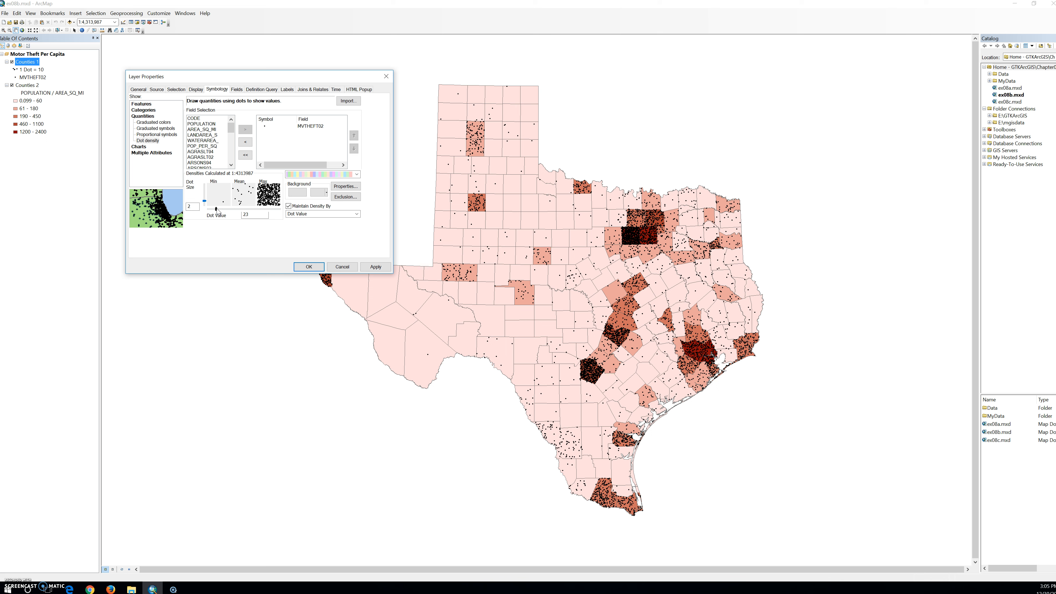
left_click(249, 213)
double_click(249, 213)
type("100")
left_click(382, 268)
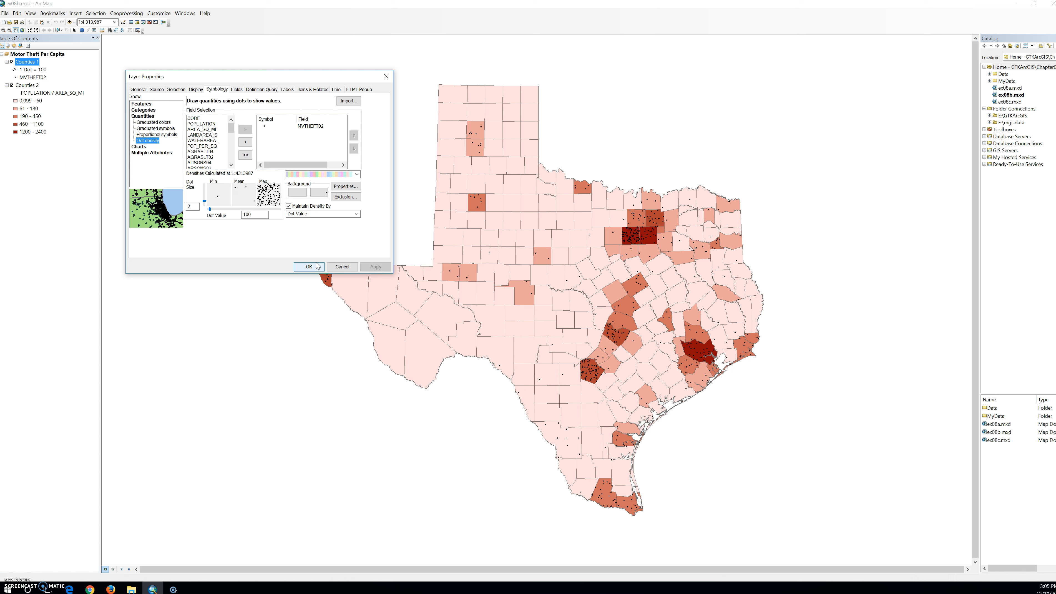
left_click(325, 254)
left_click(308, 267)
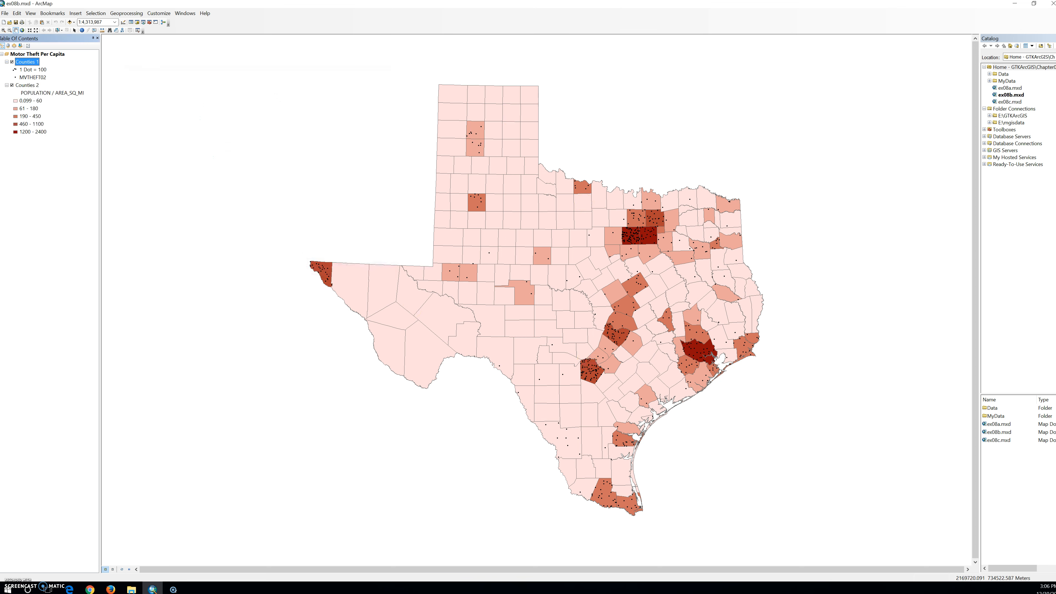
Add HarrisAdjacentCounties from the TexasCounty.gdb geodatabase to the map, between the Counties 1 and Counties 2 layers.
left_click(989, 74)
left_click(995, 82)
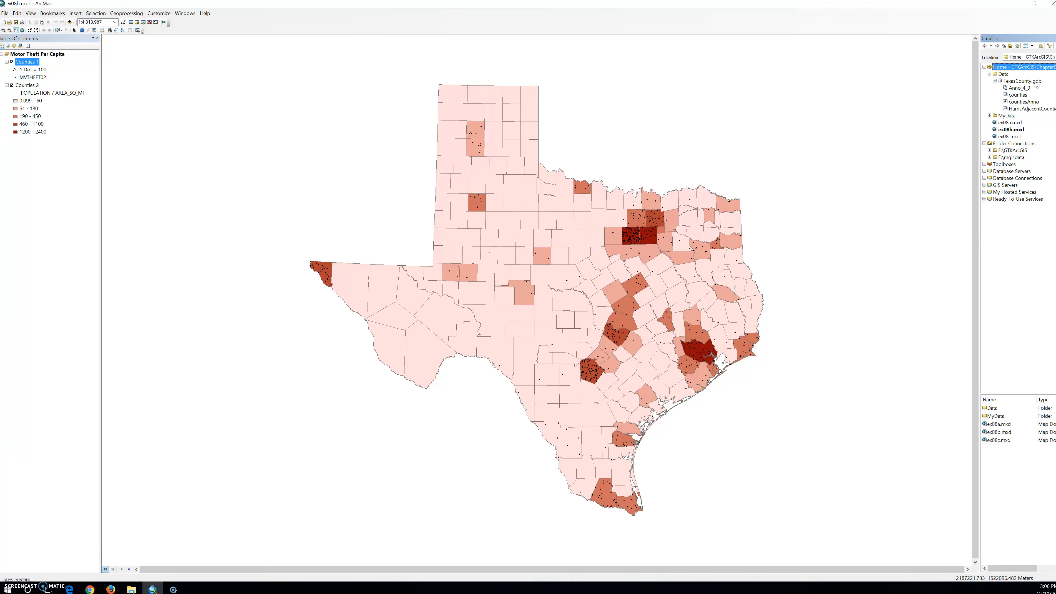
left_click(1024, 109)
mouse_move(1023, 110)
left_mouse_down()
mouse_move(420, 166)
mouse_move(33, 82)
left_mouse_up()
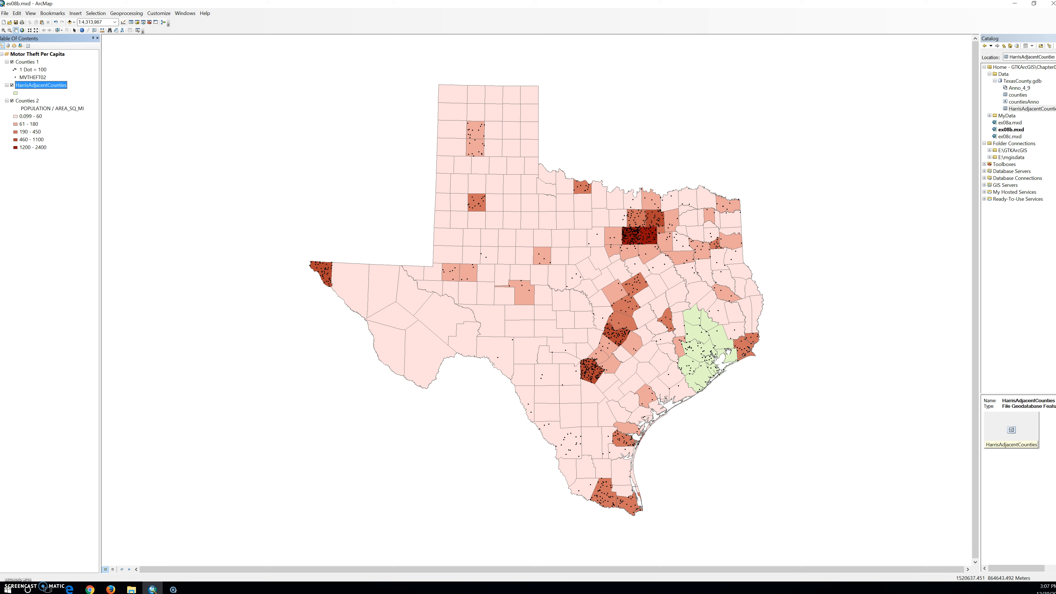
Mask the Counties 1 dot density with HarrisAdjacentCounties as control layer, placing dots only in these areas.
left_click(24, 85)
left_click(41, 122)
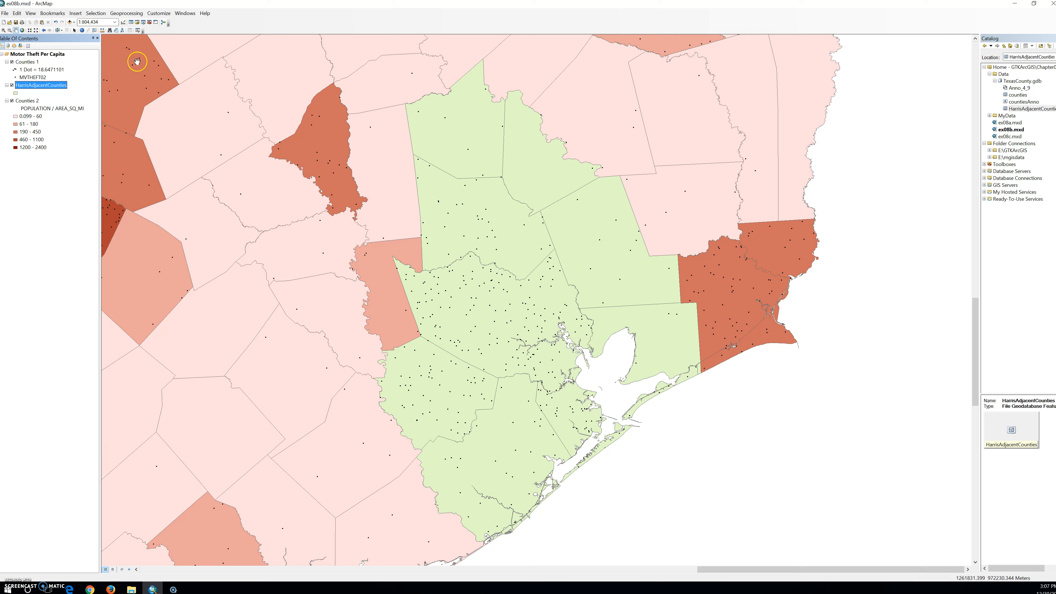
right_click(20, 63)
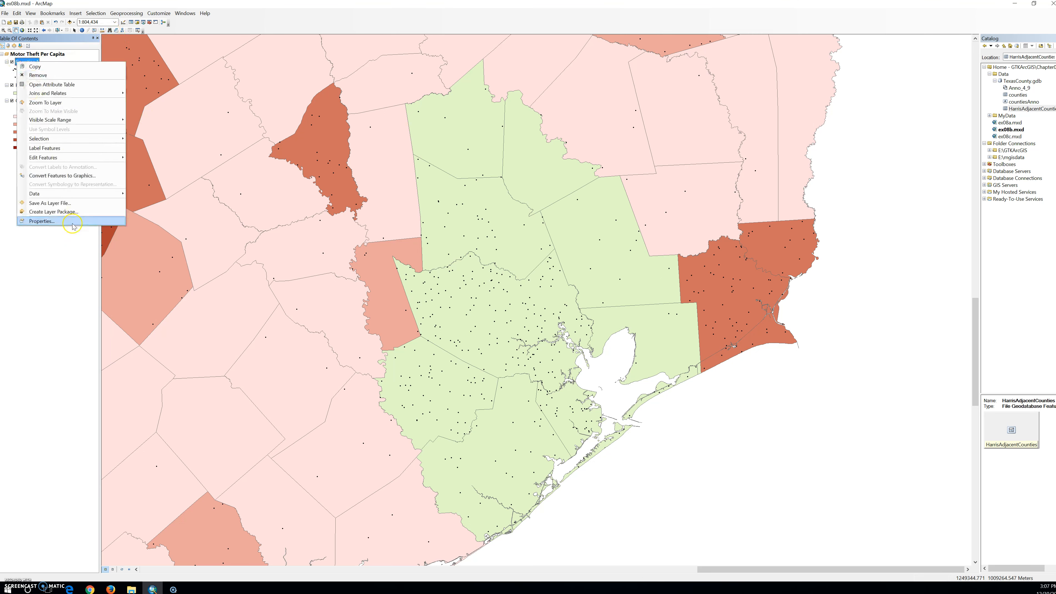
left_click(72, 221)
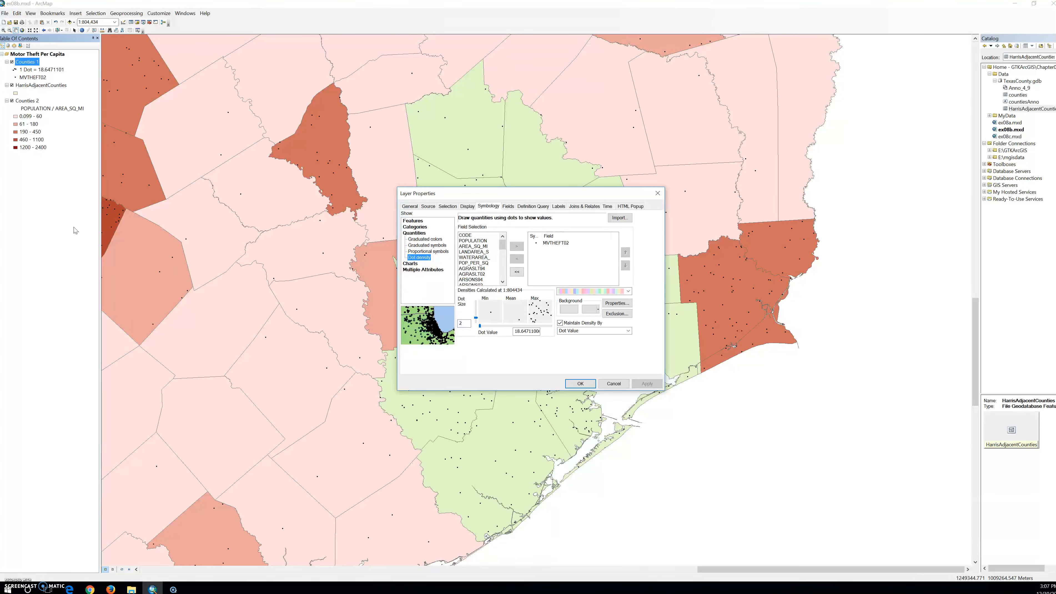
left_click(76, 227)
left_click(620, 305)
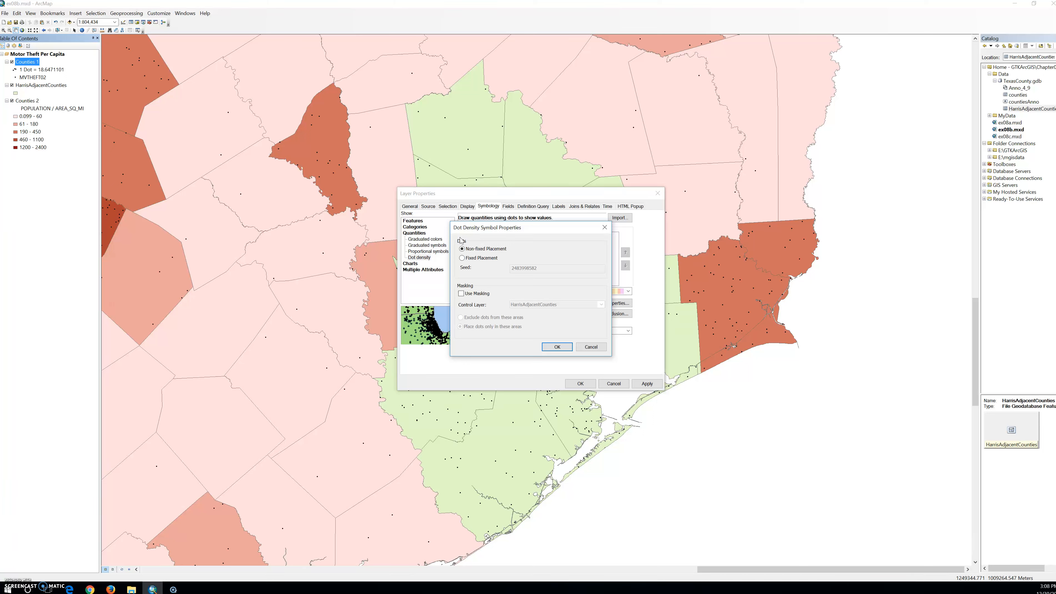
left_click(461, 294)
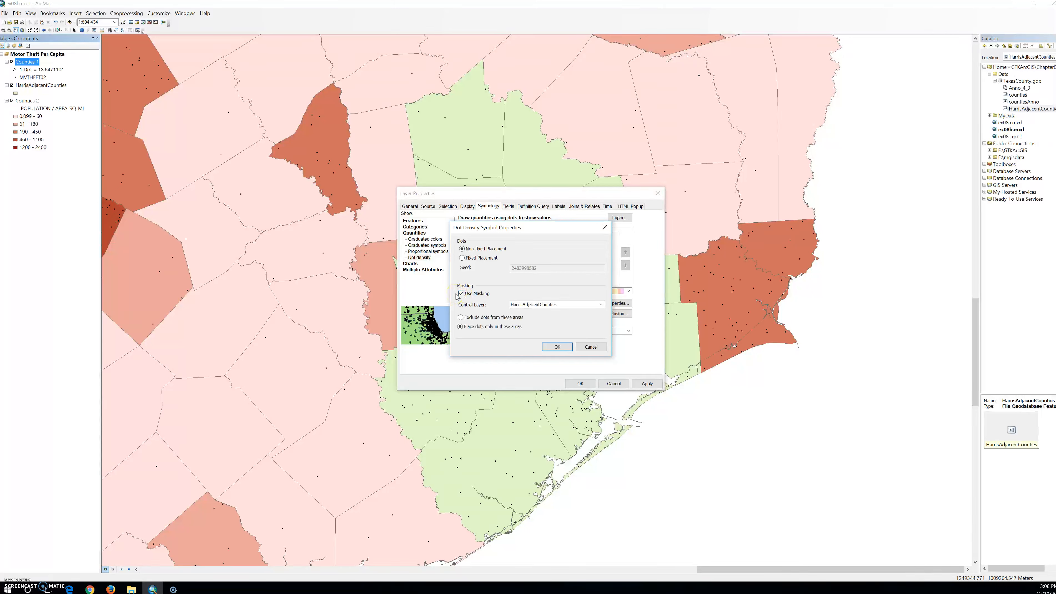
left_click(555, 305)
left_click(555, 311)
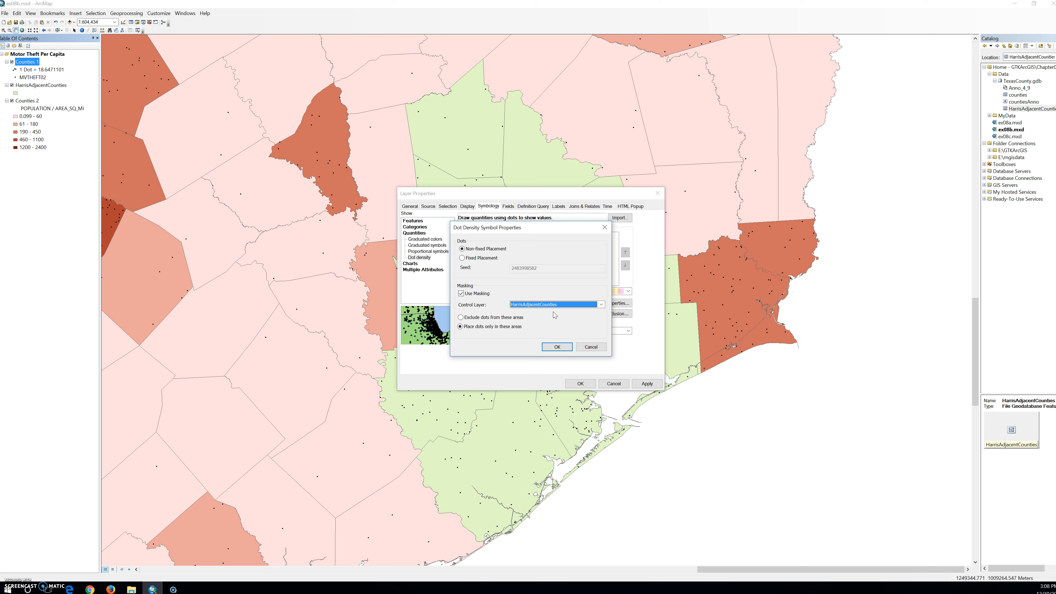
left_click(545, 348)
left_click(555, 348)
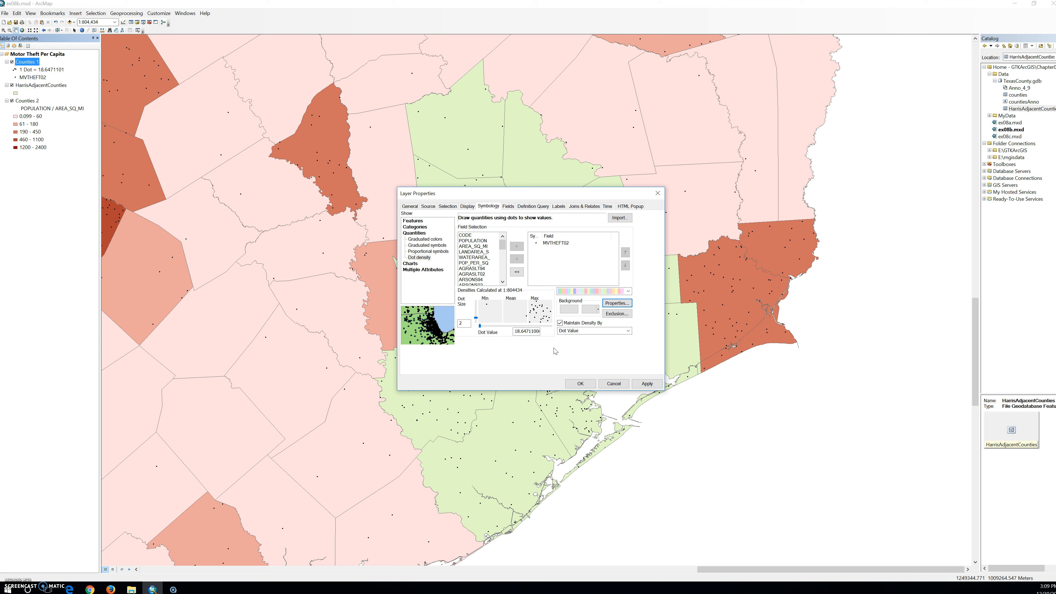
left_click(647, 384)
left_click(573, 383)
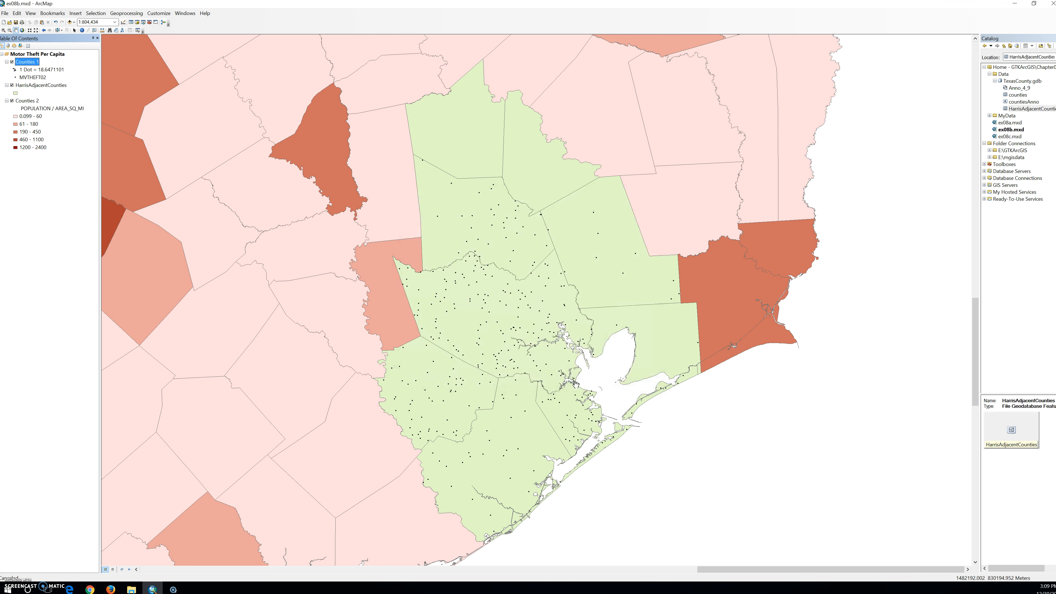
Open the attribute table of the HarrisAdjacentCounties layer.
left_click(22, 30)
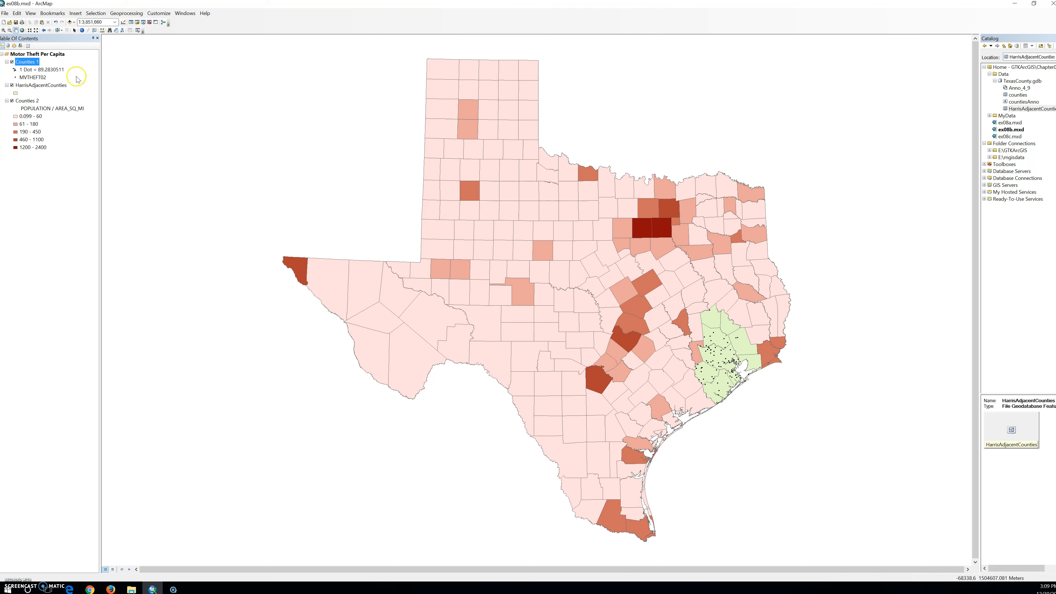
right_click(31, 87)
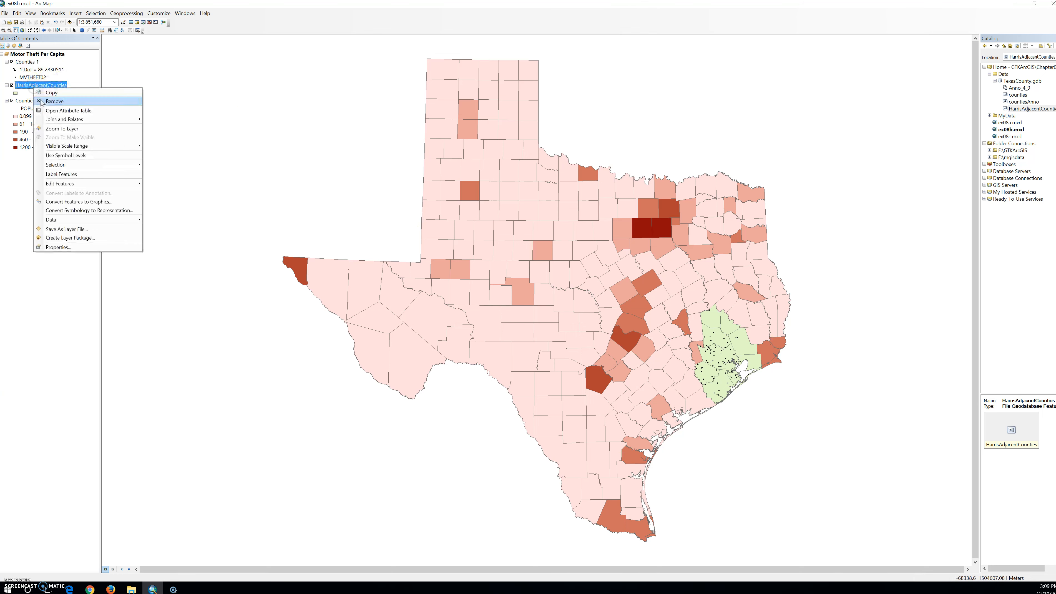
left_click(51, 112)
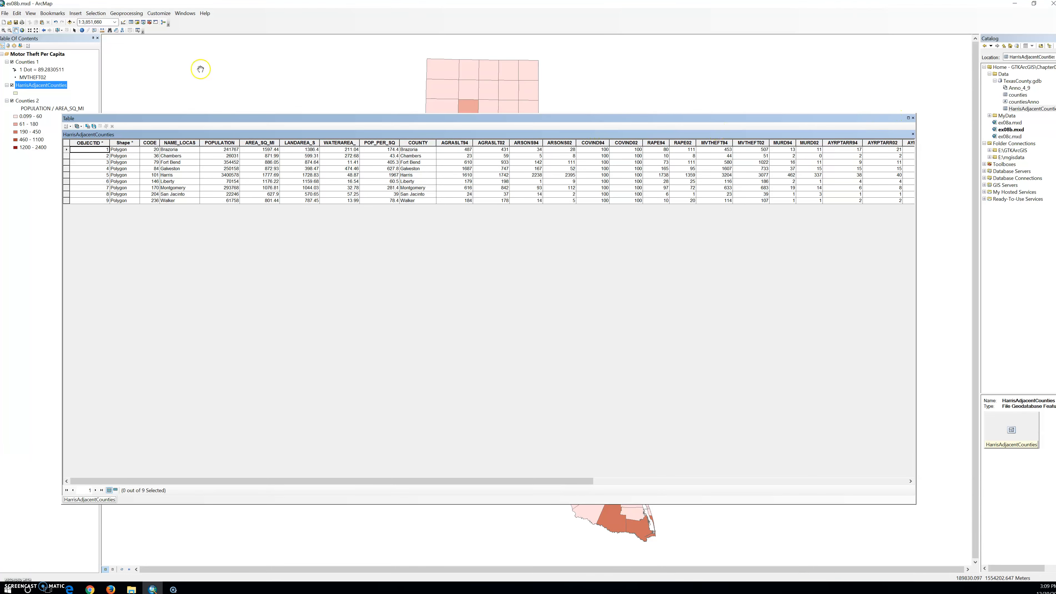
Close the attribute table and zoom the map to the HarrisAdjacentCounties layer.
left_click(914, 118)
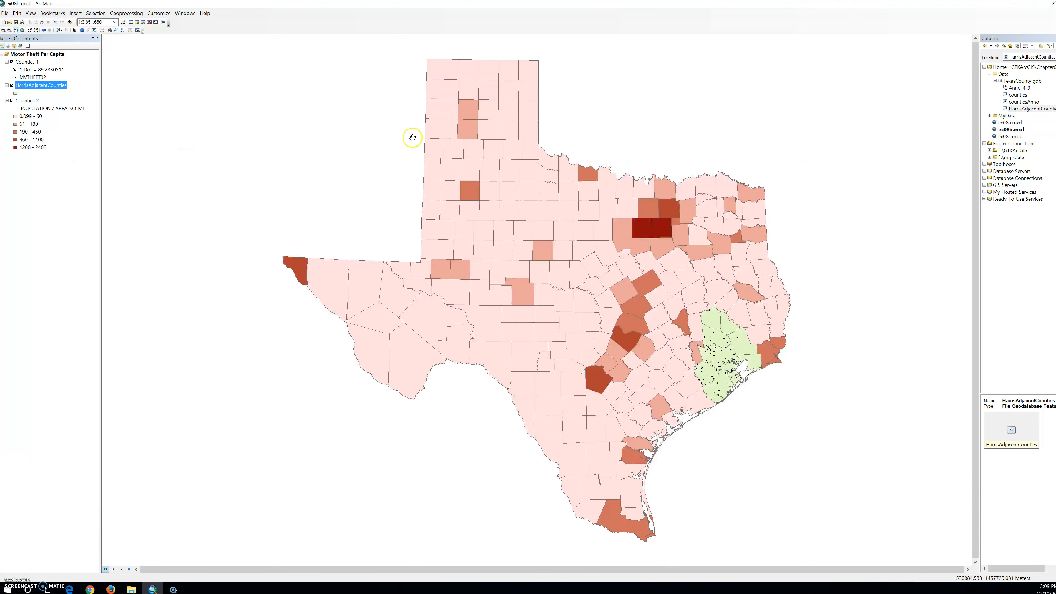
right_click(59, 85)
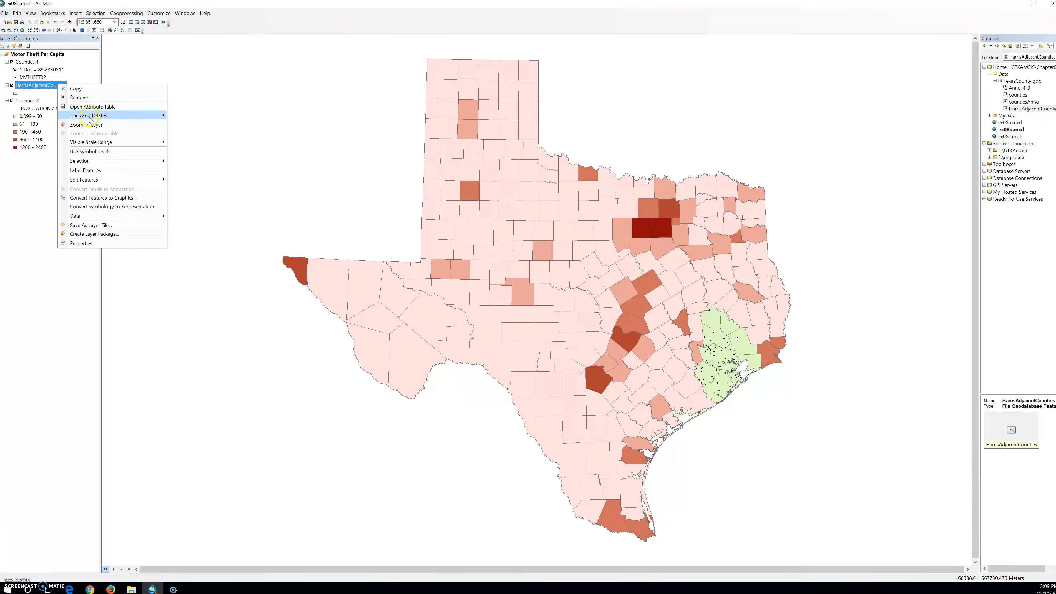
left_click(90, 124)
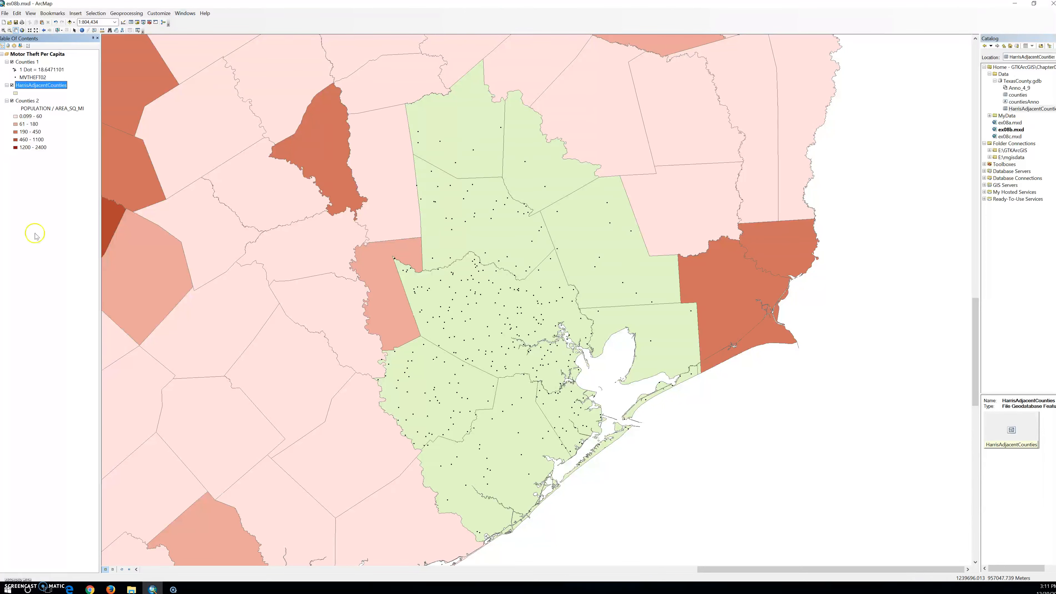
Turn off masking in the Counties 1 dot density symbol properties and apply the change to the map.
right_click(28, 62)
left_click(52, 219)
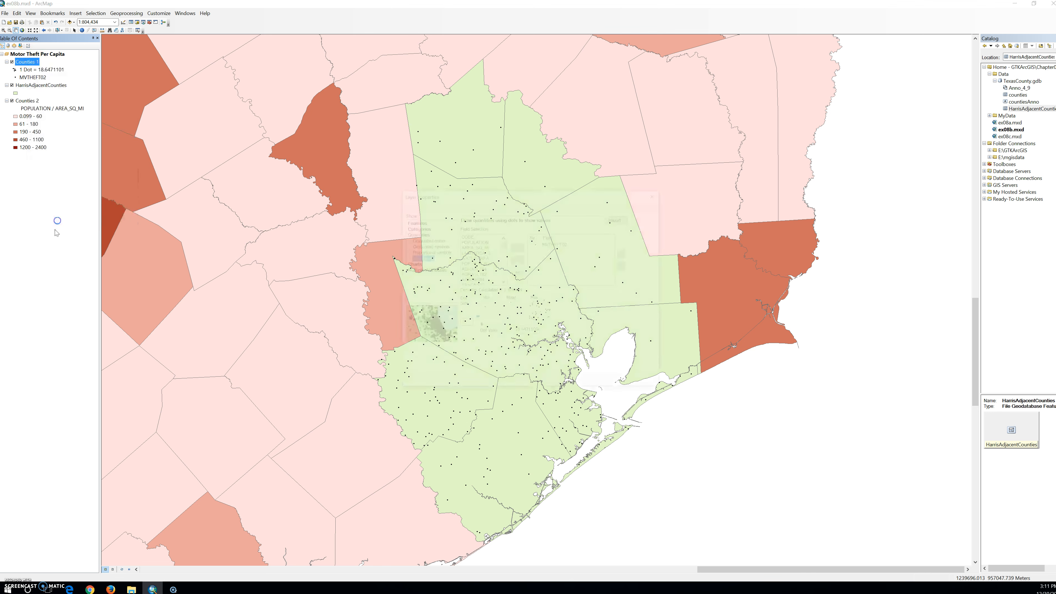
left_click(617, 303)
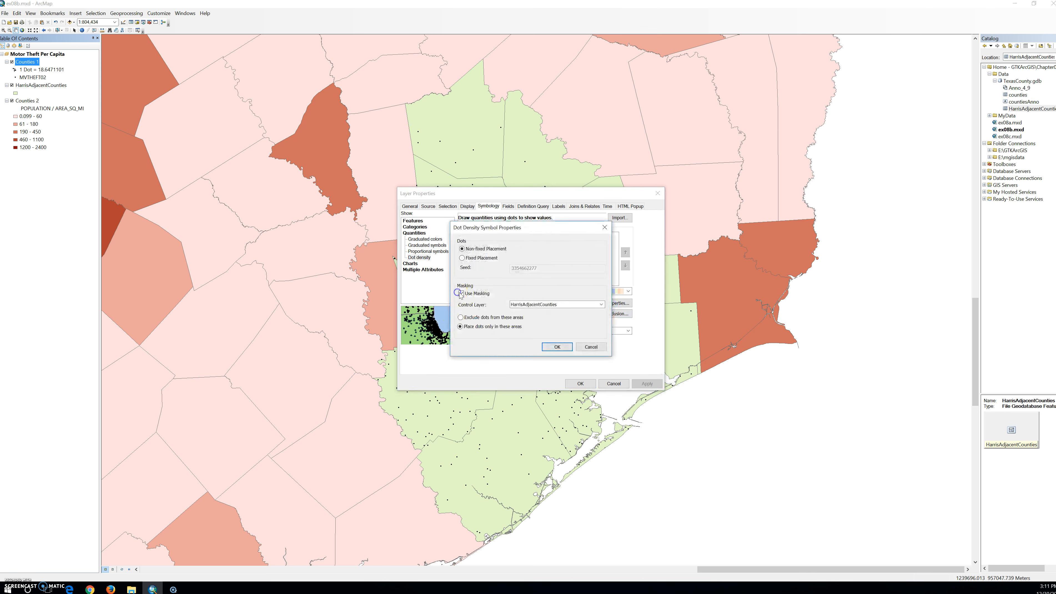
left_click(557, 346)
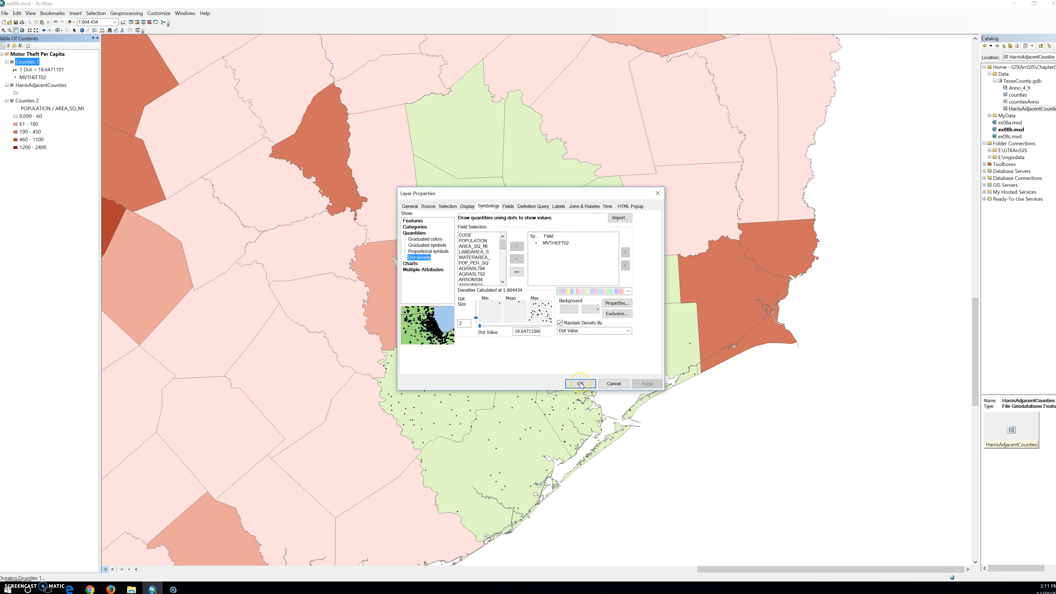
left_click(617, 302)
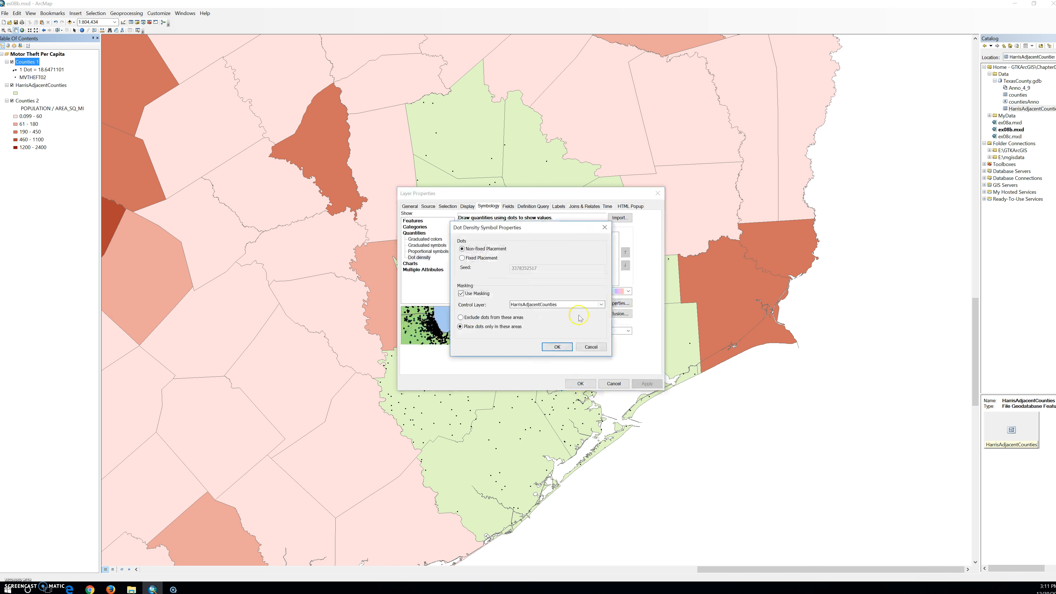
left_click(461, 294)
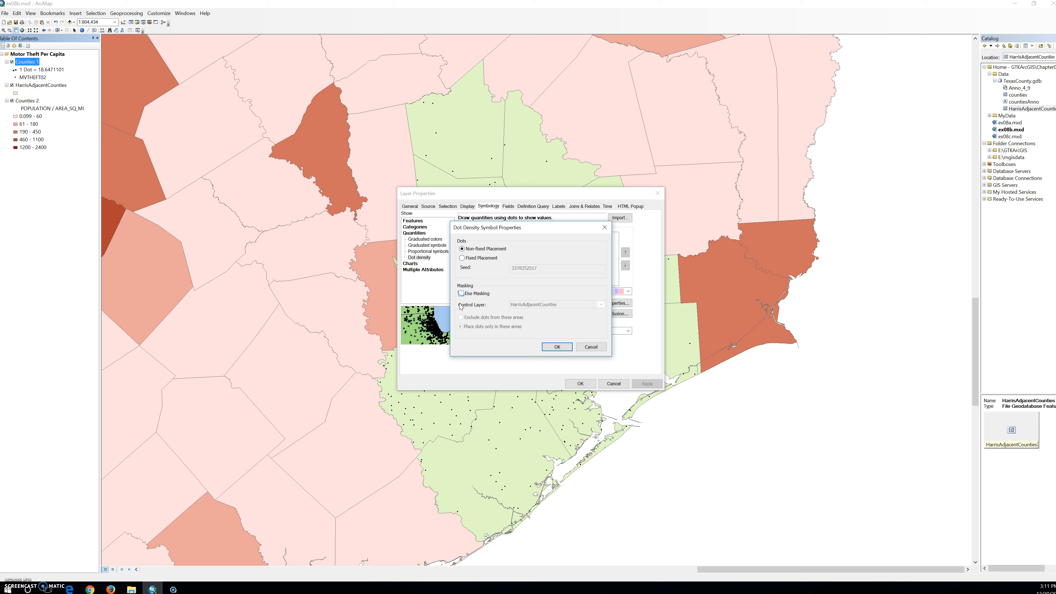
left_click(557, 348)
left_click(646, 383)
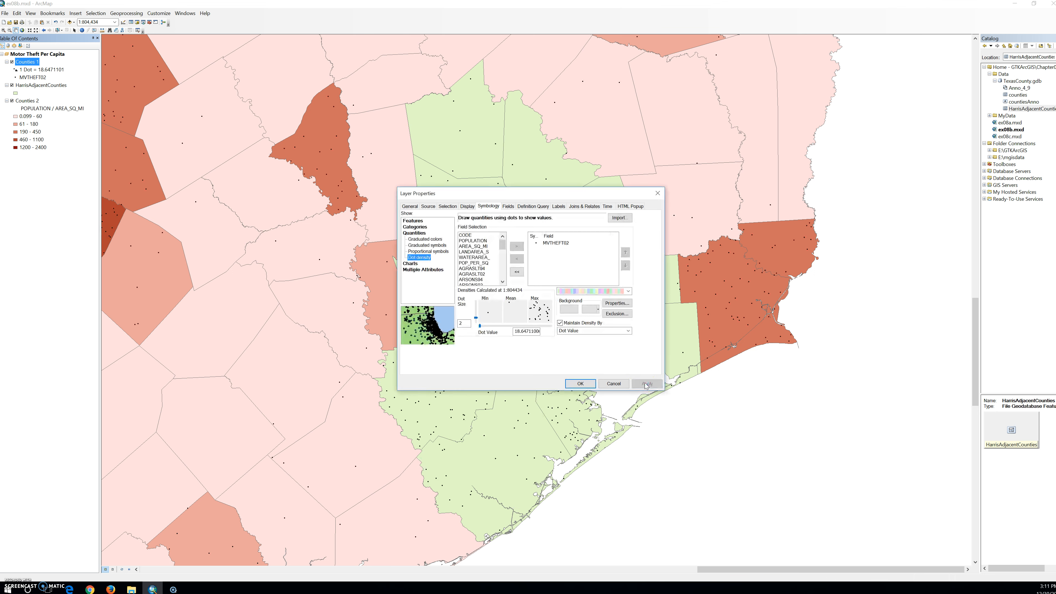
Set the Counties 1 dot size to 10, accept the layer properties and zoom the map to its full extent.
left_click(576, 386)
double_click(464, 323)
type("10")
left_click(575, 383)
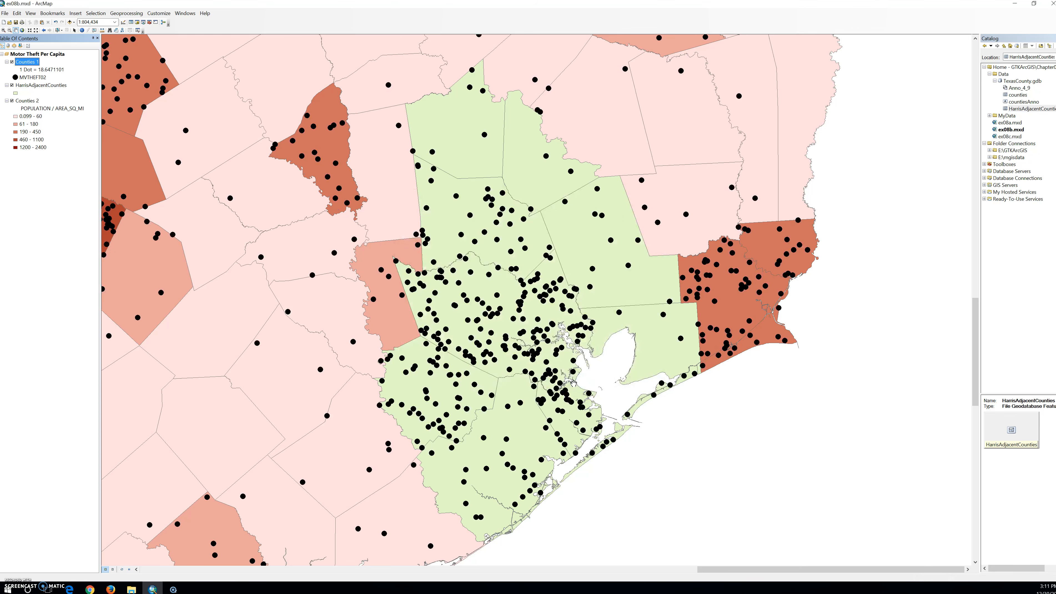
left_click(22, 30)
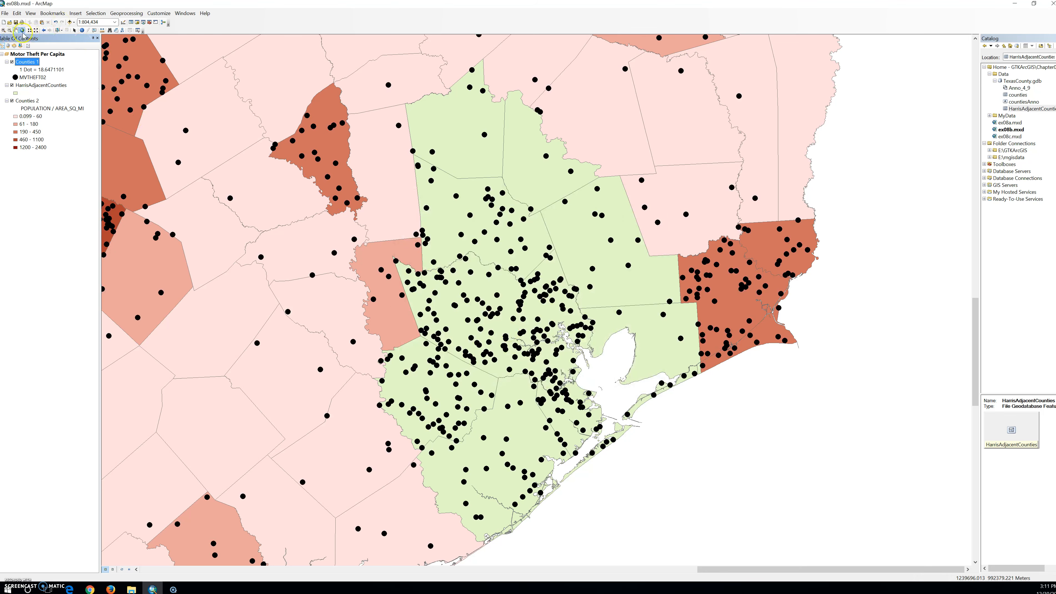